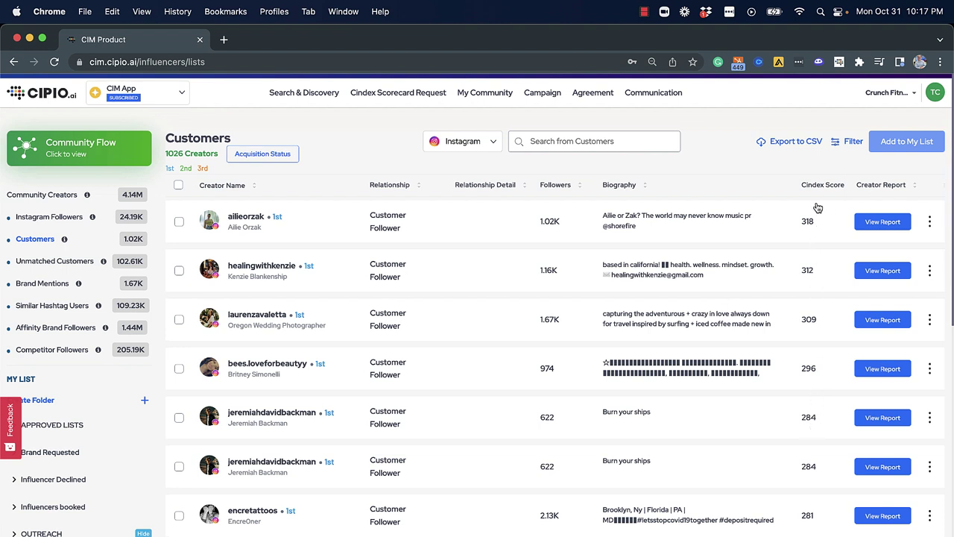
{"action": "left_click", "coordinate": [884, 222]}
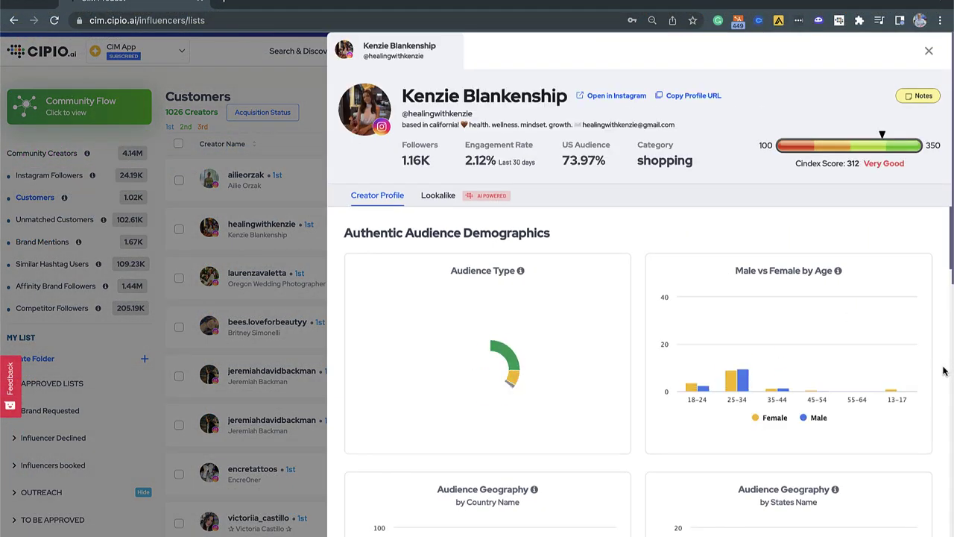
{"action": "scroll", "coordinate": [943, 370], "scroll_direction": "down", "scroll_amount": 4}
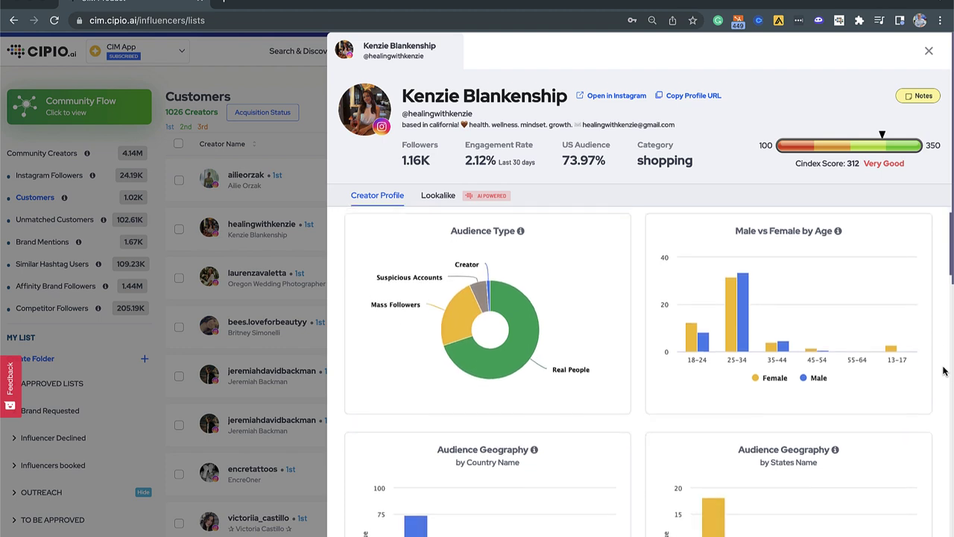
{"action": "scroll", "coordinate": [943, 370], "scroll_direction": "down", "scroll_amount": 5}
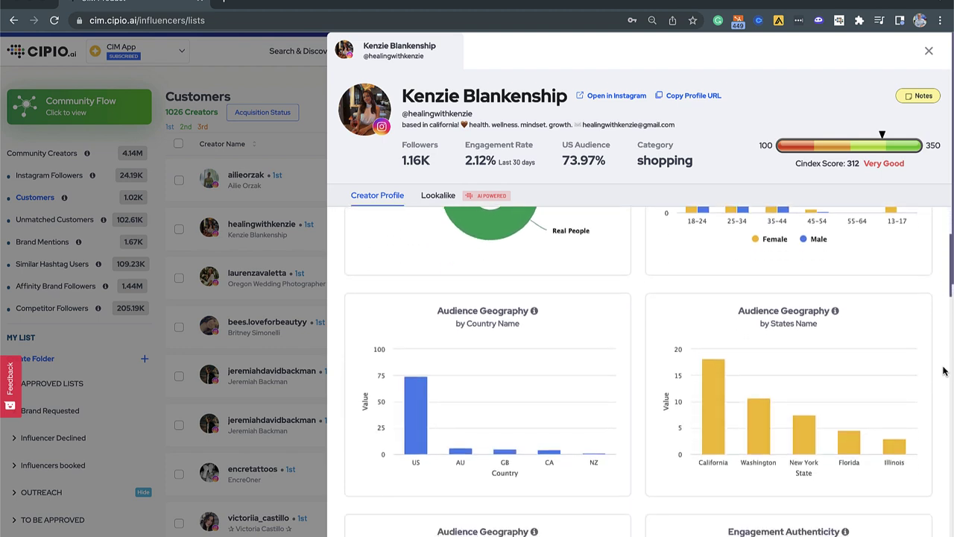
{"action": "scroll", "coordinate": [943, 371], "scroll_direction": "down", "scroll_amount": 9}
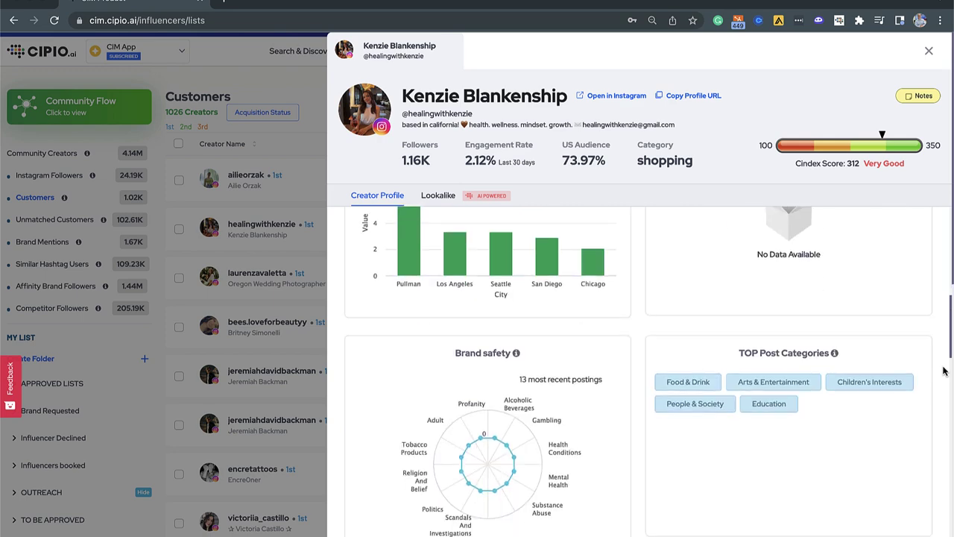
{"action": "scroll", "coordinate": [943, 370], "scroll_direction": "down", "scroll_amount": 8}
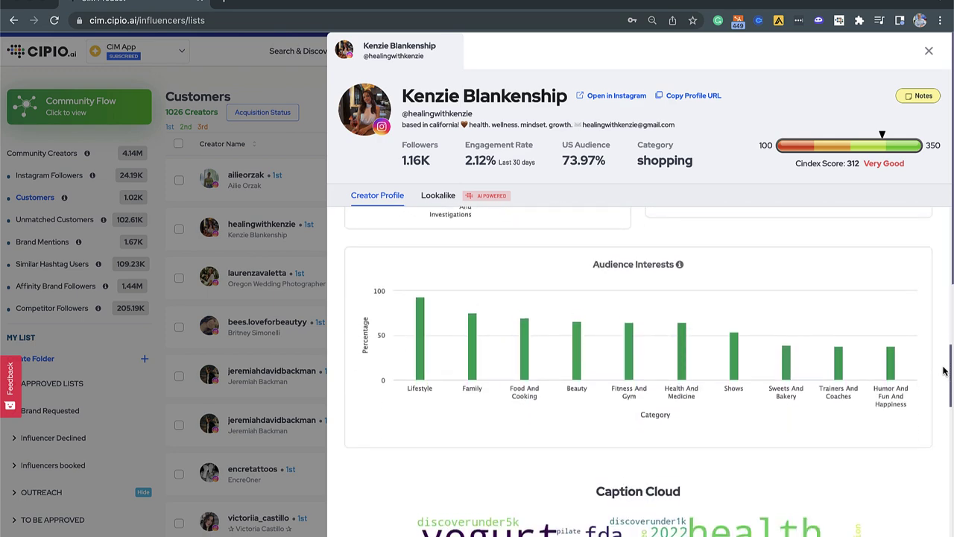
{"action": "scroll", "coordinate": [943, 370], "scroll_direction": "down", "scroll_amount": 8}
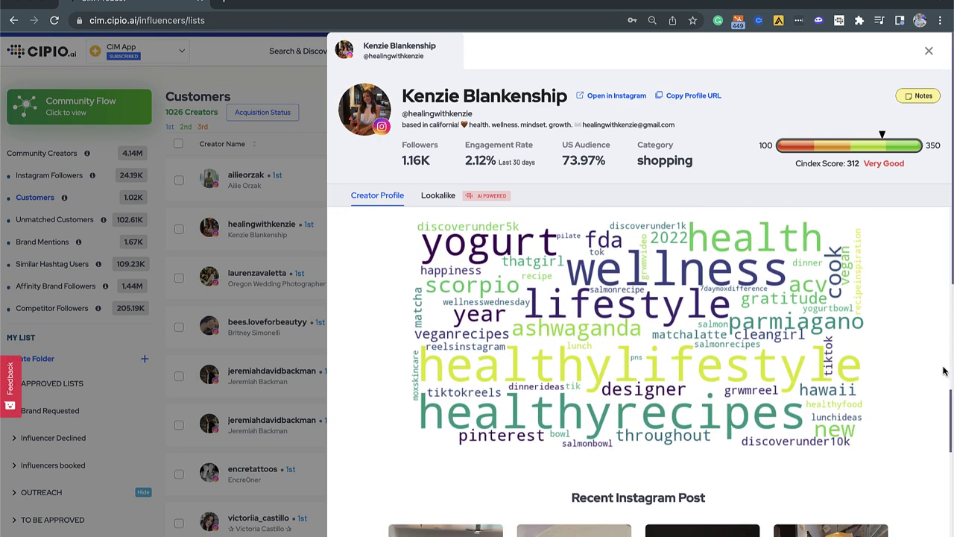
{"action": "scroll", "coordinate": [943, 371], "scroll_direction": "down", "scroll_amount": 1}
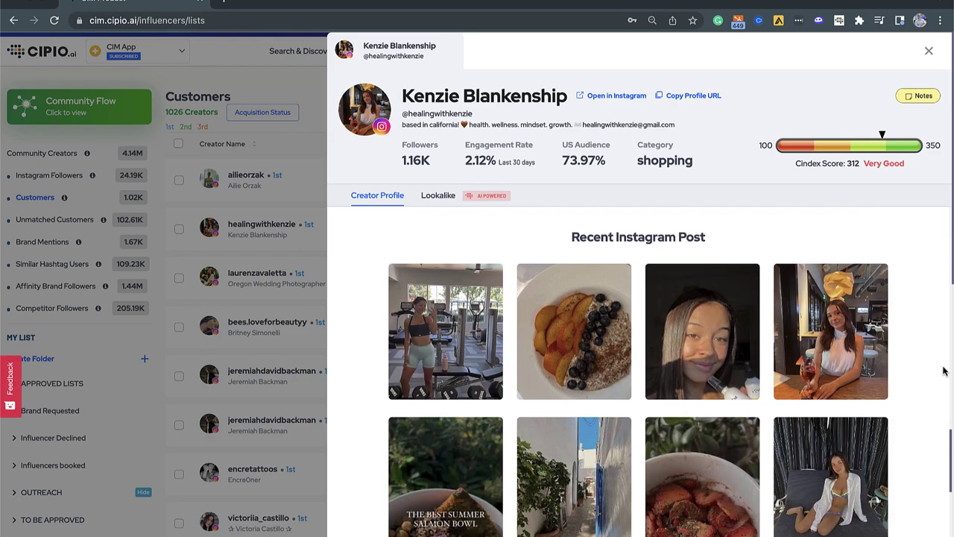
{"action": "scroll", "coordinate": [943, 371], "scroll_direction": "up", "scroll_amount": 7}
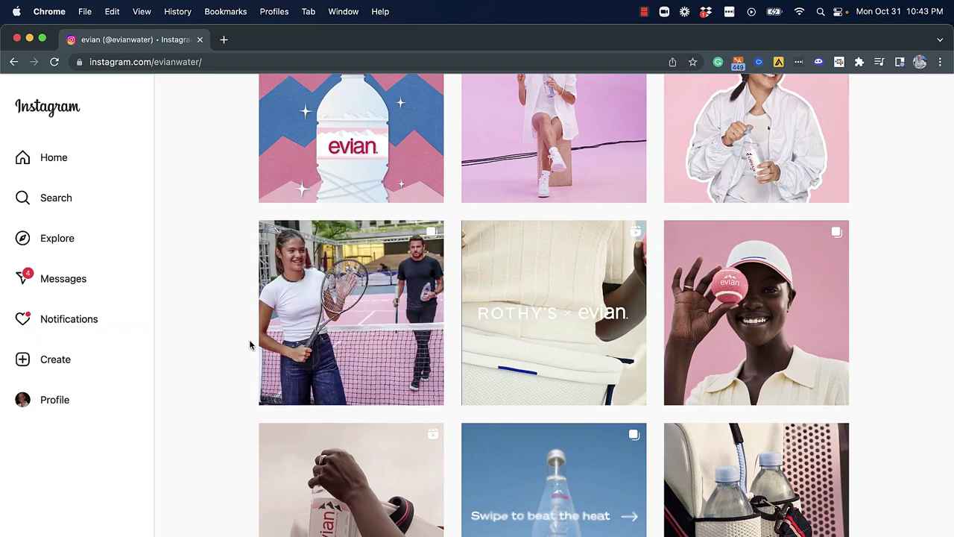
- Capture a screenshot of the evian tennis photo and upload it to CIPIO's image search
{"action": "key", "text": "super+space"}
{"action": "key", "text": "Return"}
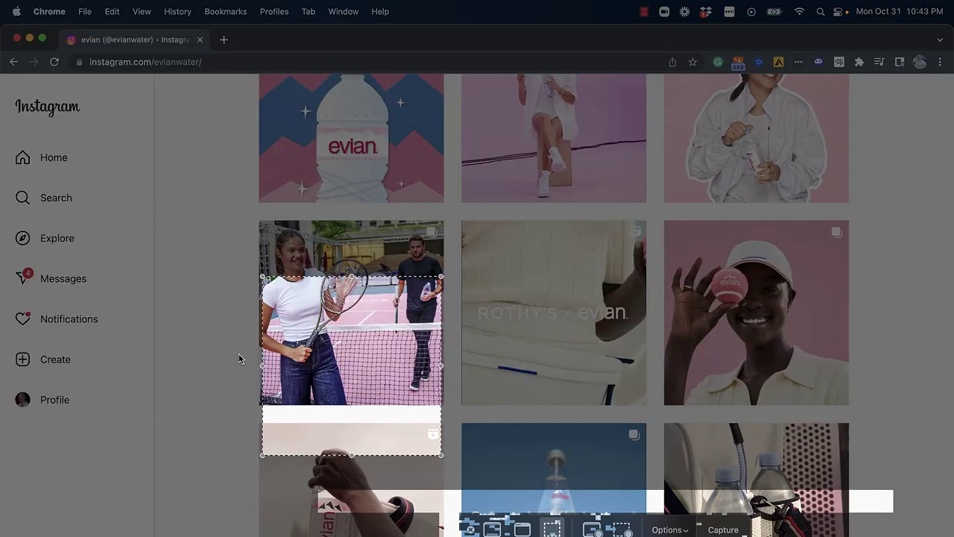
{"action": "left_click_drag", "start_coordinate": [338, 341], "coordinate": [335, 286]}
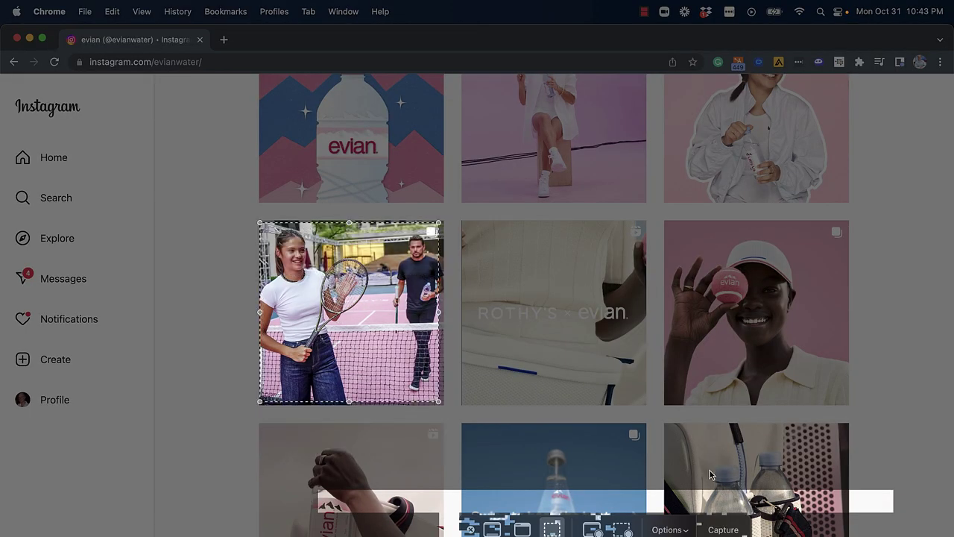
{"action": "left_click", "coordinate": [722, 531]}
{"action": "left_click_drag", "start_coordinate": [910, 484], "coordinate": [462, 379]}
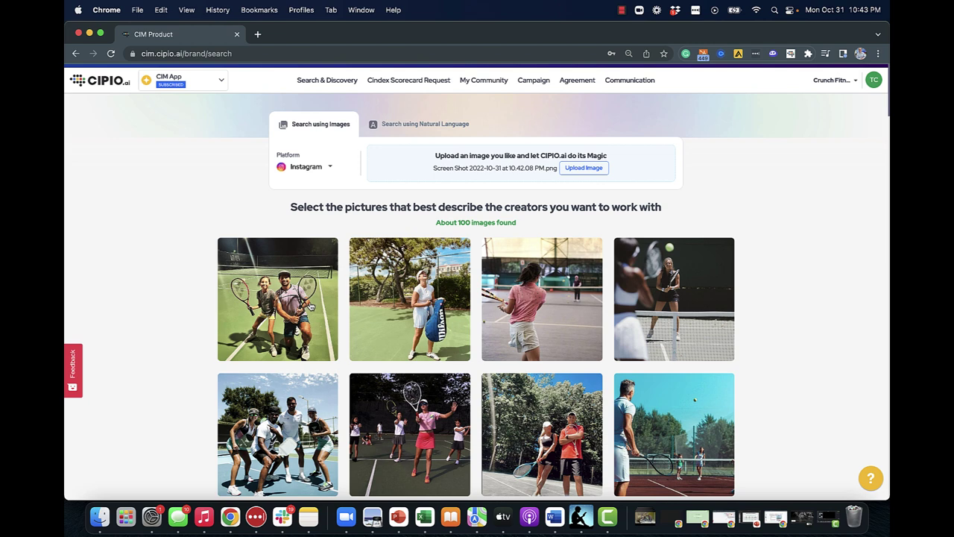
- Mark four similar tennis images as matches in the image search results
{"action": "left_click", "coordinate": [310, 305]}
{"action": "left_click", "coordinate": [393, 396]}
{"action": "left_click", "coordinate": [558, 438]}
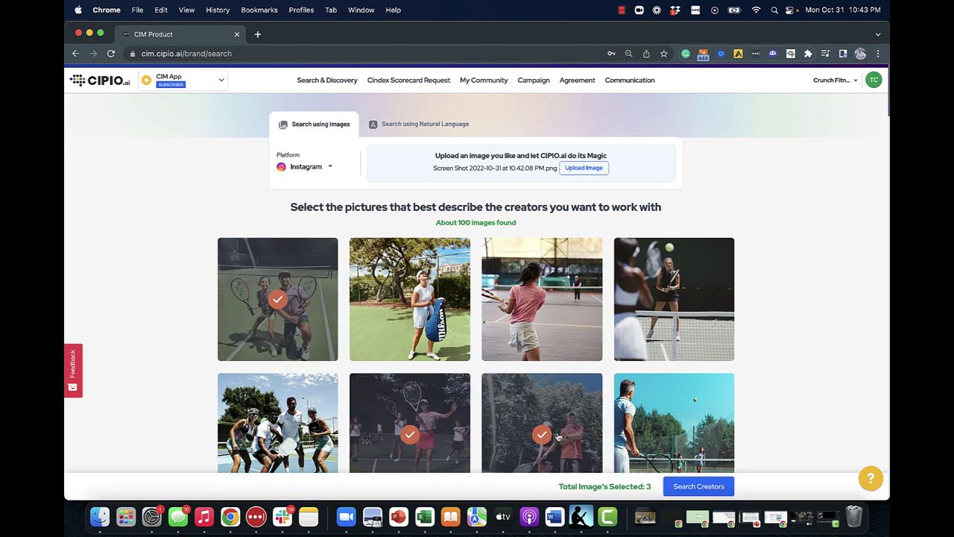
{"action": "scroll", "coordinate": [463, 340], "scroll_direction": "down", "scroll_amount": 3}
{"action": "left_click", "coordinate": [660, 324]}
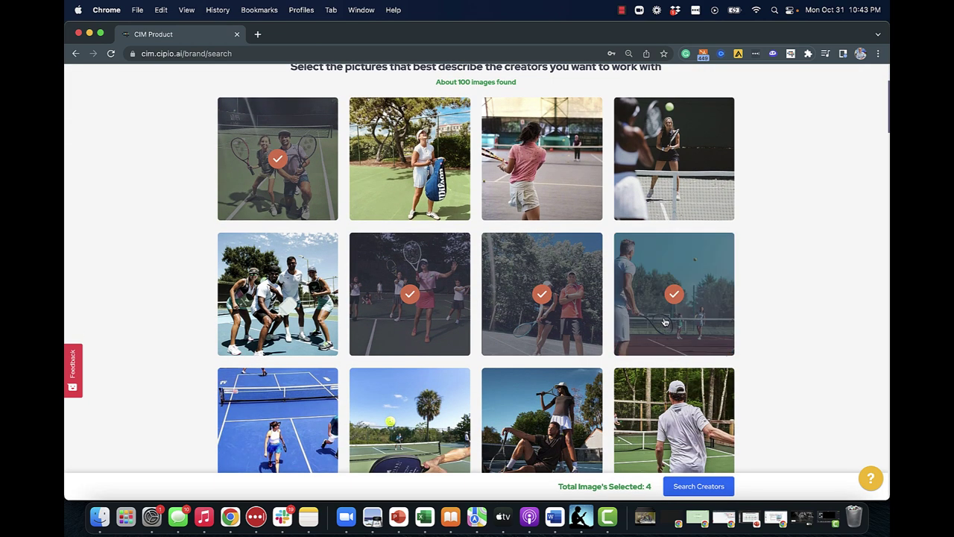
{"action": "scroll", "coordinate": [660, 325], "scroll_direction": "down", "scroll_amount": 2}
- Search creators matching the chosen images and browse the 4989 results
{"action": "left_click", "coordinate": [698, 486]}
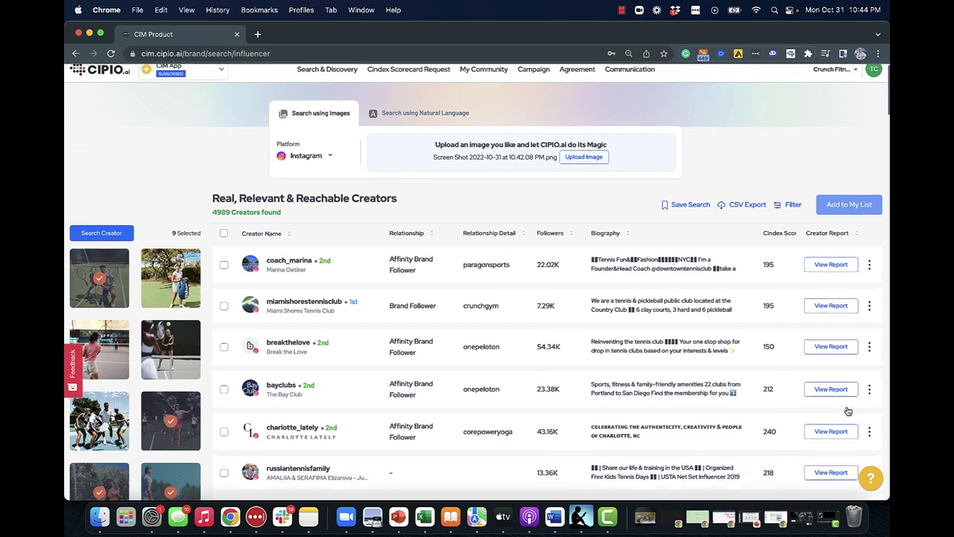
{"action": "scroll", "coordinate": [847, 411], "scroll_direction": "down", "scroll_amount": 5}
{"action": "scroll", "coordinate": [848, 411], "scroll_direction": "down", "scroll_amount": 2}
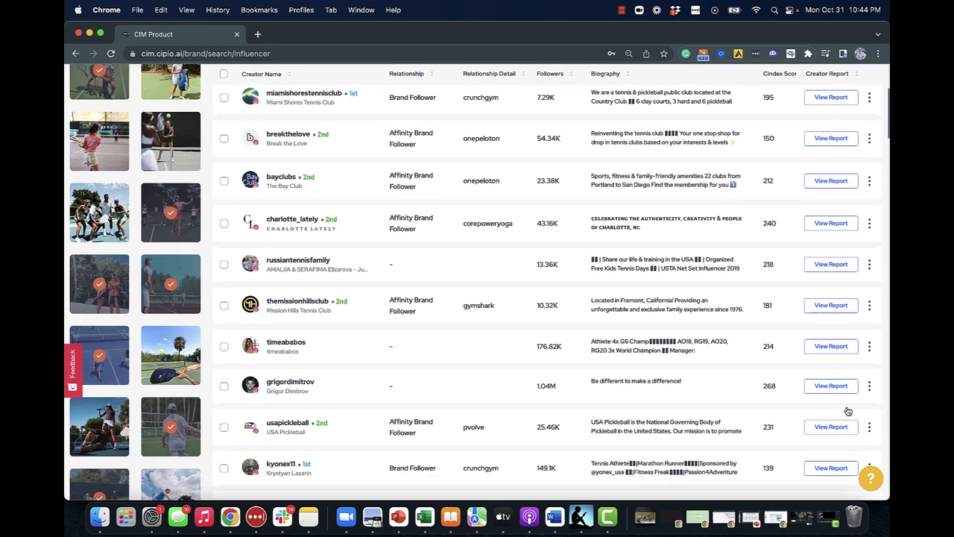
{"action": "scroll", "coordinate": [847, 411], "scroll_direction": "up", "scroll_amount": 4}
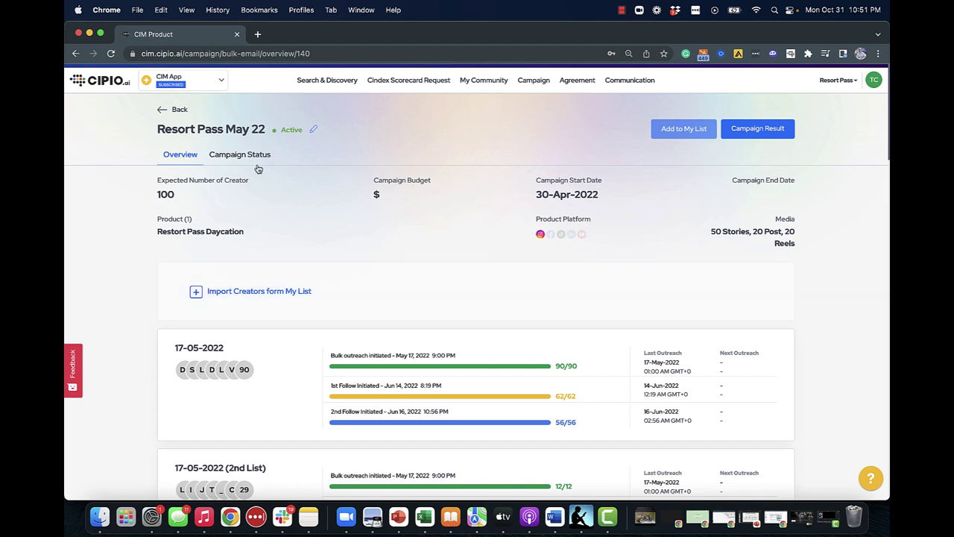
- Check Resort Pass May 22 campaign status, its Review and In Flight pipelines, then the Agreement page
{"action": "left_click", "coordinate": [234, 154]}
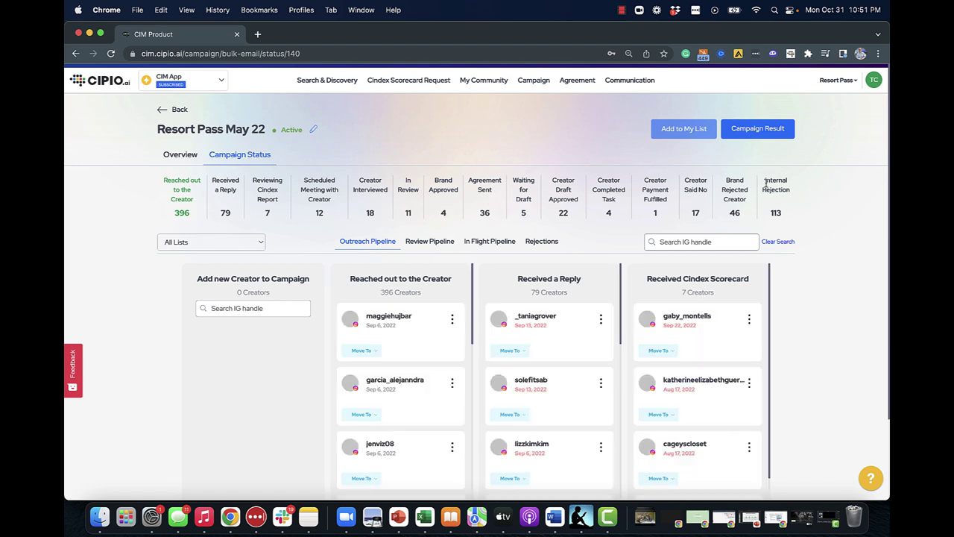
{"action": "left_click", "coordinate": [422, 243]}
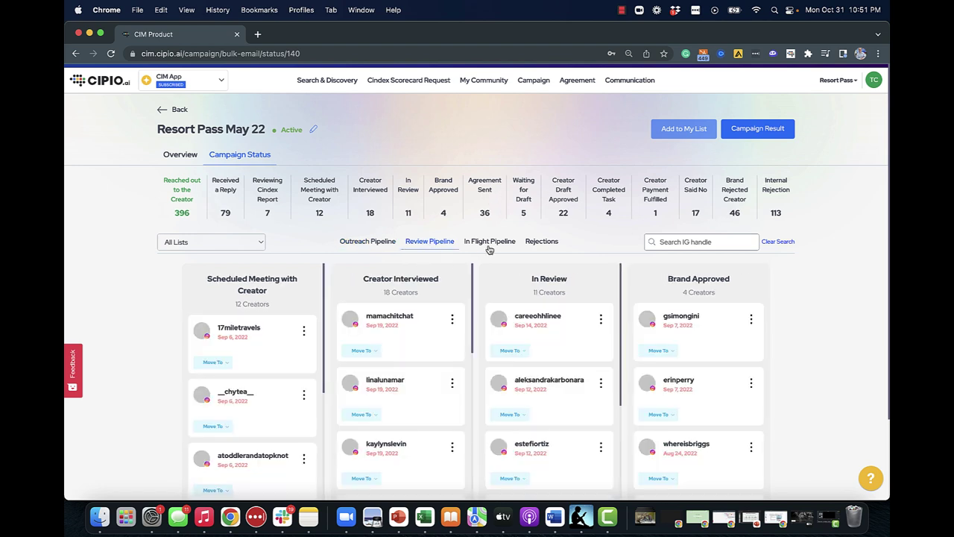
{"action": "left_click", "coordinate": [489, 246]}
{"action": "left_click", "coordinate": [578, 82]}
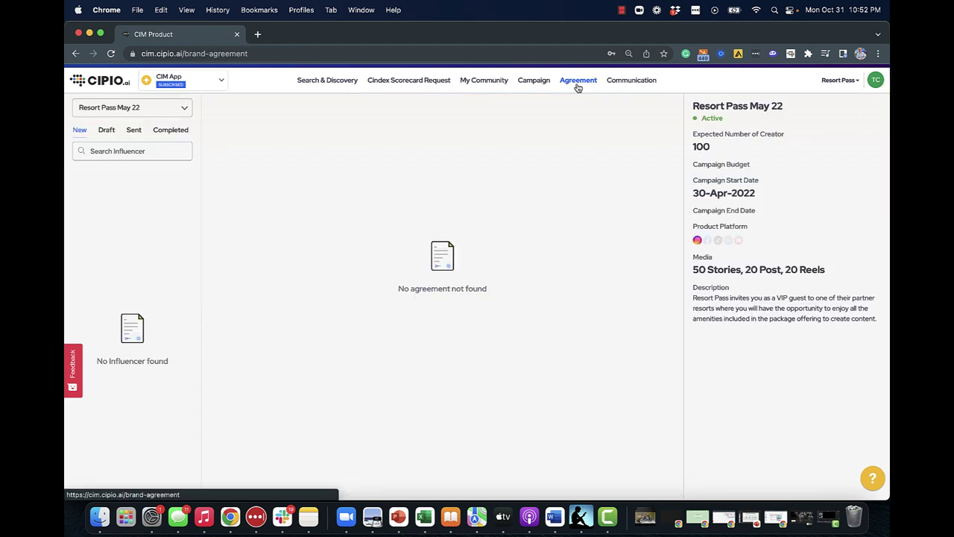
- Preview the second creator's approved Stair Master reel from the Crunch Ambassador shared media
{"action": "left_click", "coordinate": [626, 82]}
{"action": "left_click", "coordinate": [138, 215]}
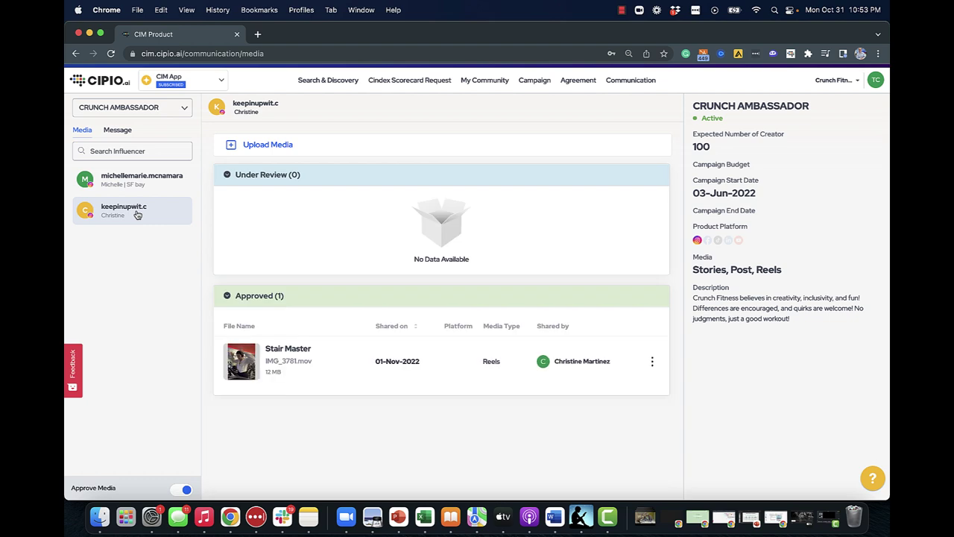
{"action": "left_click", "coordinate": [240, 373]}
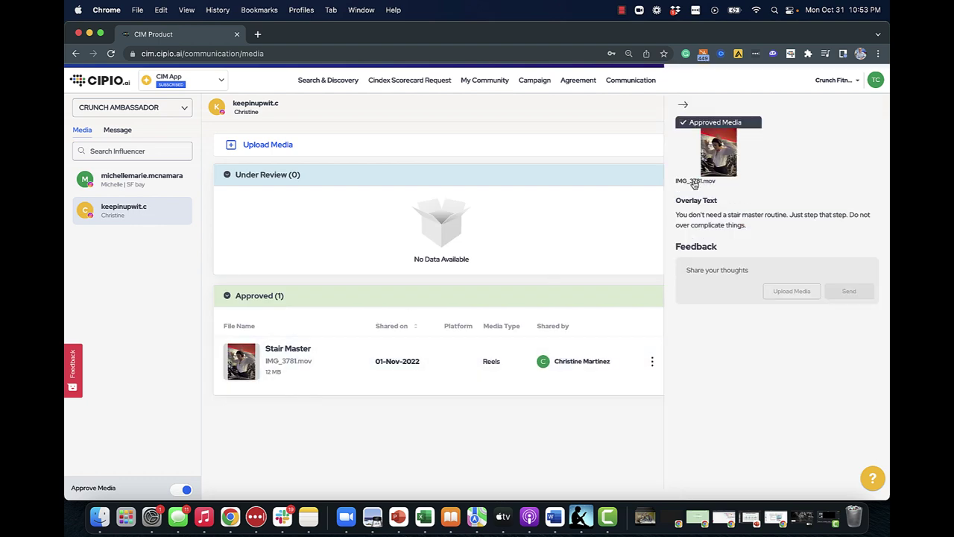
{"action": "left_click", "coordinate": [716, 165]}
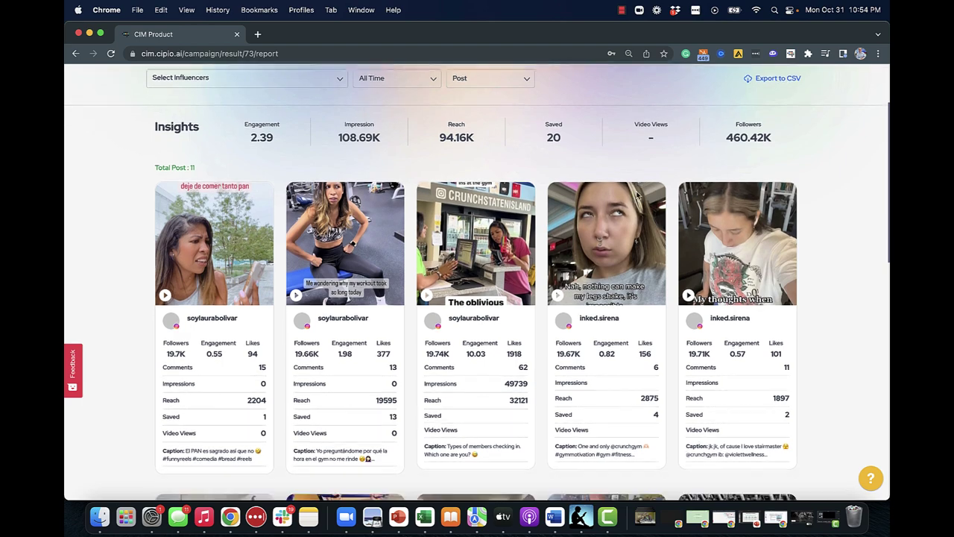
{"action": "scroll", "coordinate": [477, 283], "scroll_direction": "down", "scroll_amount": 5}
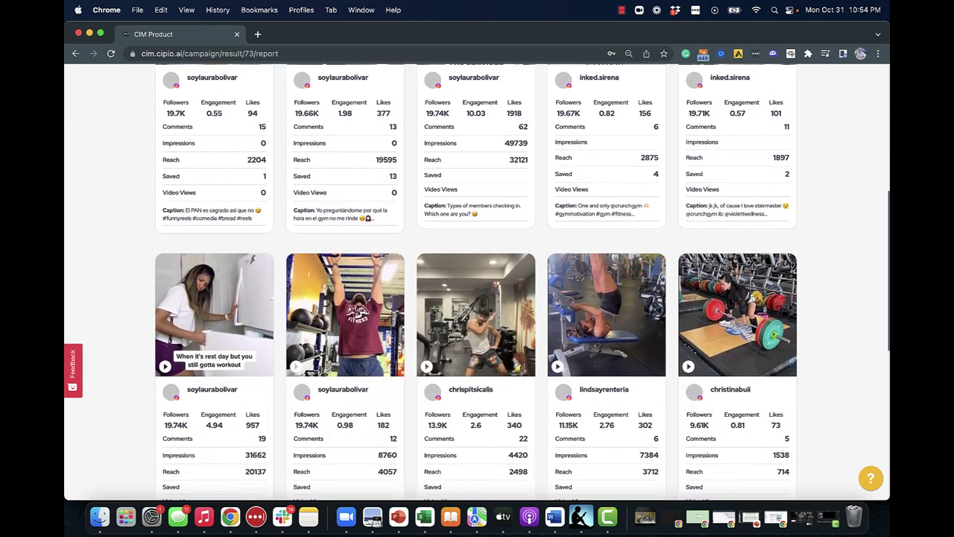
- Browse the Insights cards, preview the second post's video and stats, then close it
{"action": "scroll", "coordinate": [637, 194], "scroll_direction": "down", "scroll_amount": 3}
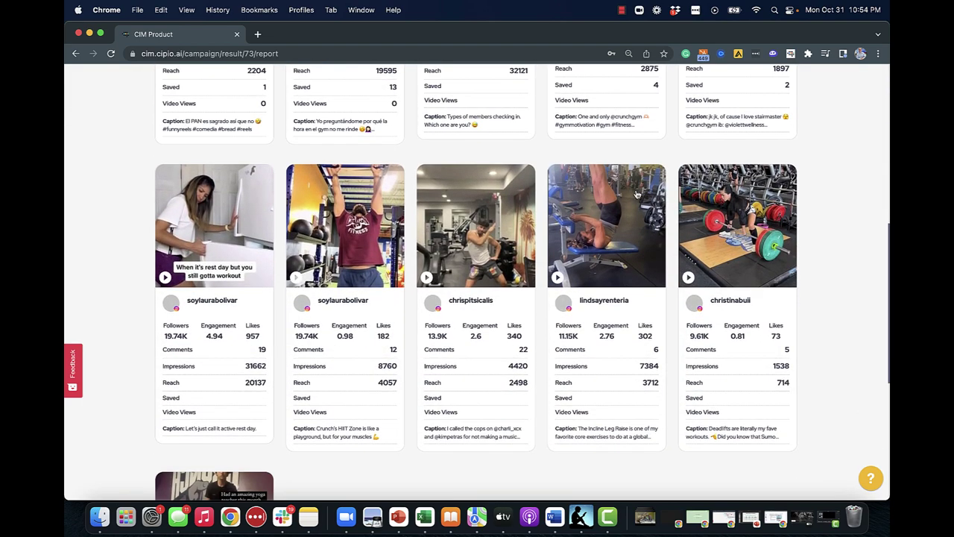
{"action": "scroll", "coordinate": [639, 193], "scroll_direction": "up", "scroll_amount": 5}
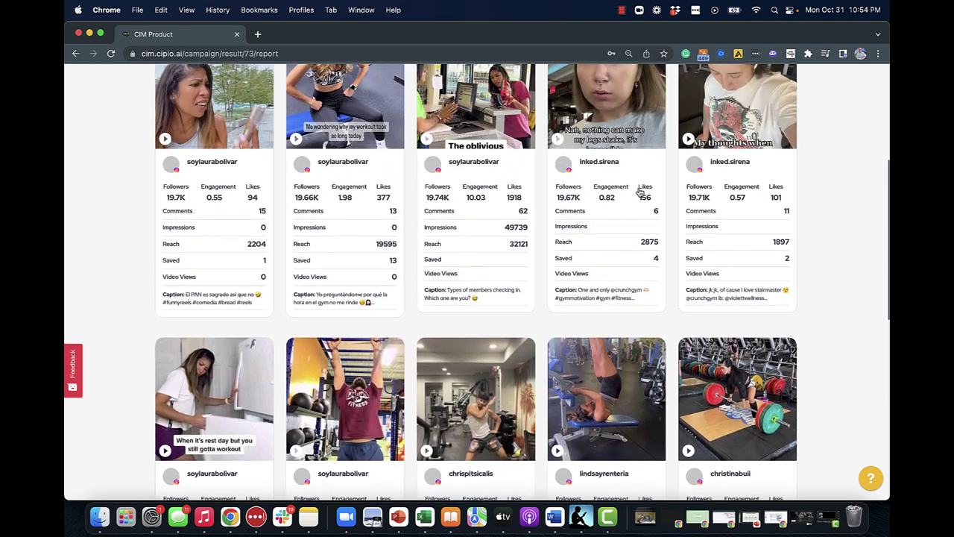
{"action": "scroll", "coordinate": [639, 192], "scroll_direction": "up", "scroll_amount": 3}
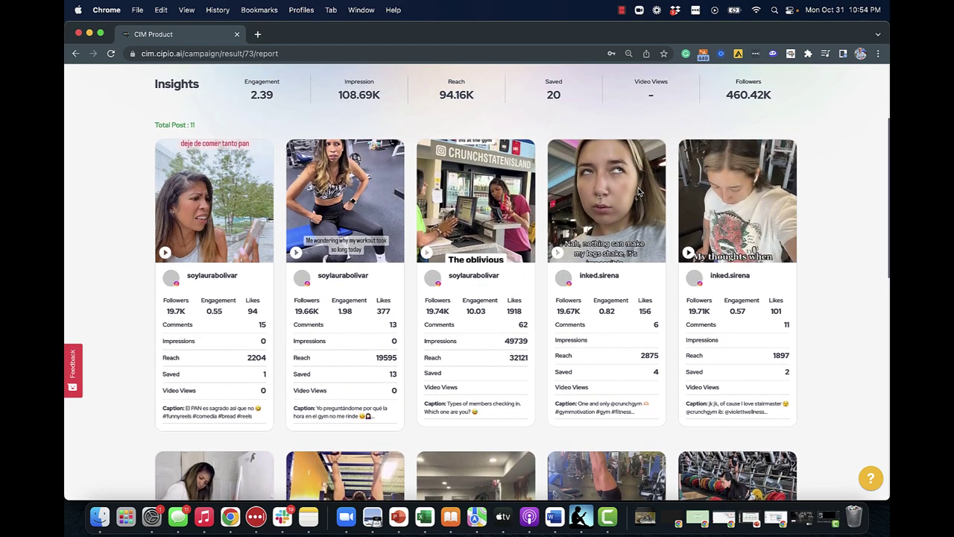
{"action": "left_click", "coordinate": [332, 225]}
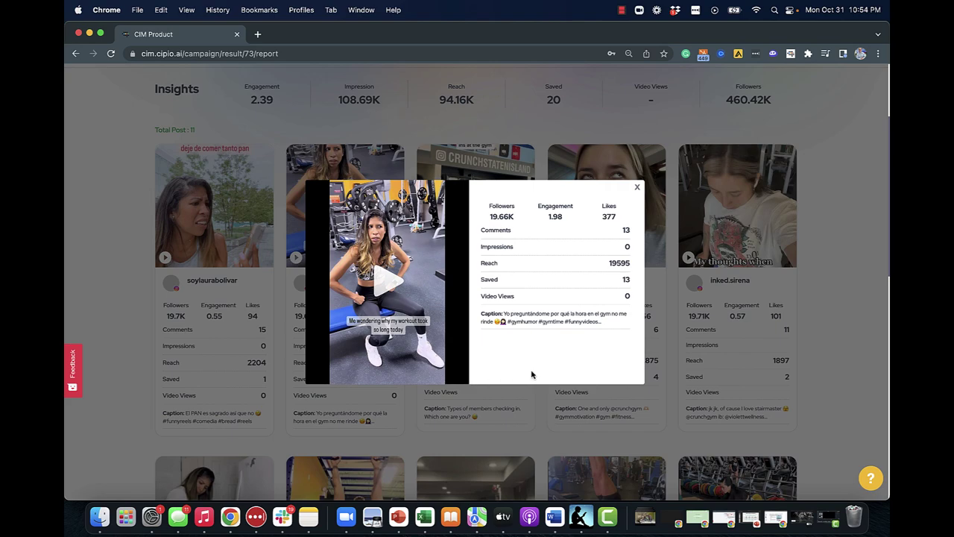
{"action": "scroll", "coordinate": [614, 251], "scroll_direction": "up", "scroll_amount": 3}
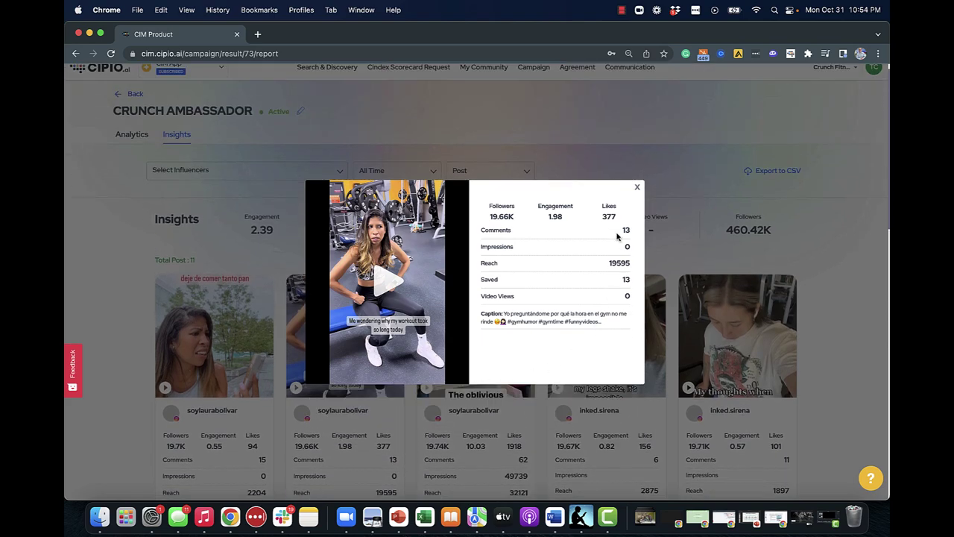
{"action": "left_click", "coordinate": [638, 188]}
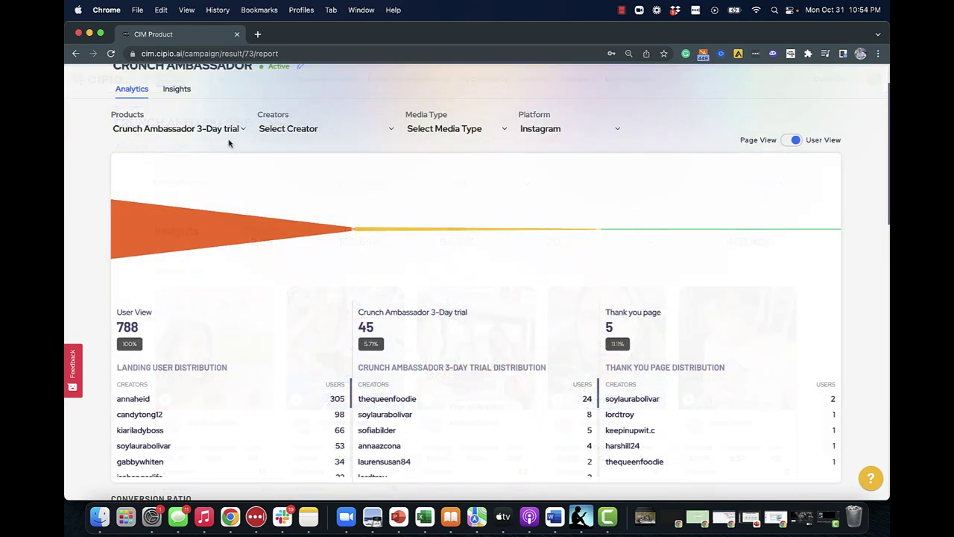